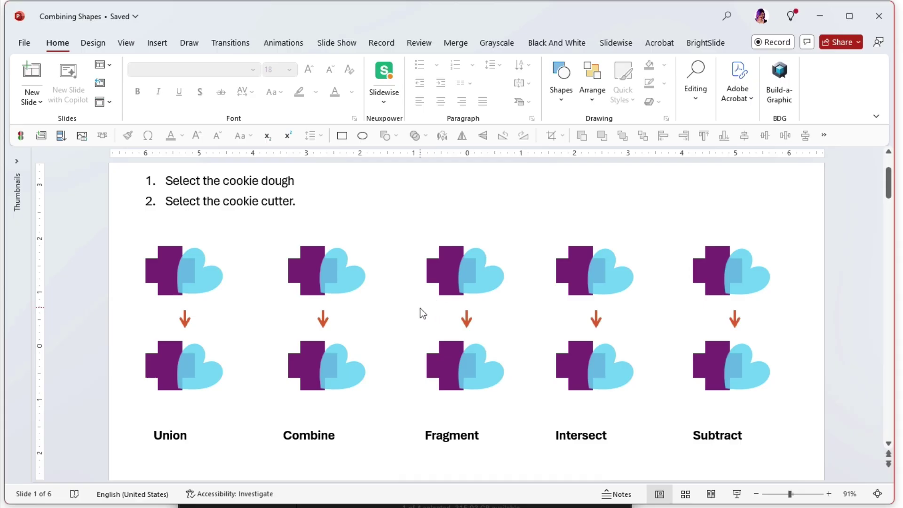
Select the Union cross and heart together and view the Merge Shapes options without merging.
left_click(162, 271)
left_click(212, 282, "shift")
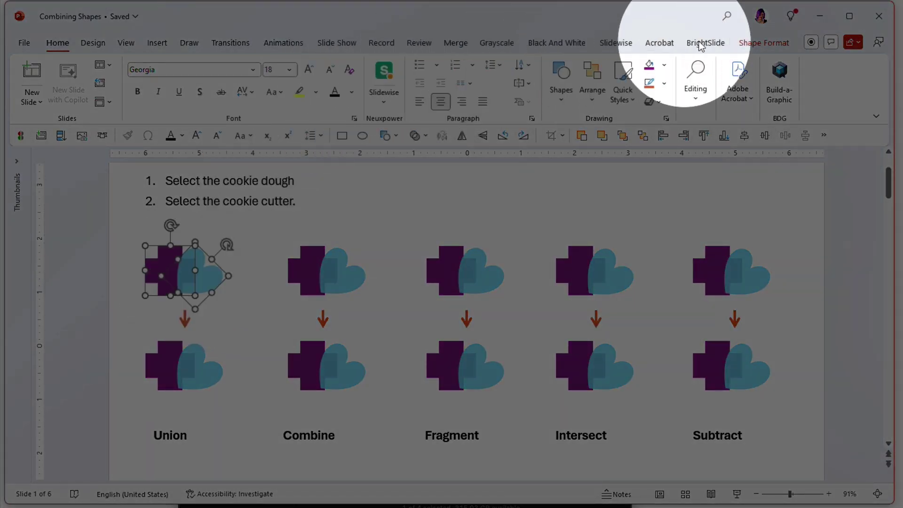
left_click(762, 48)
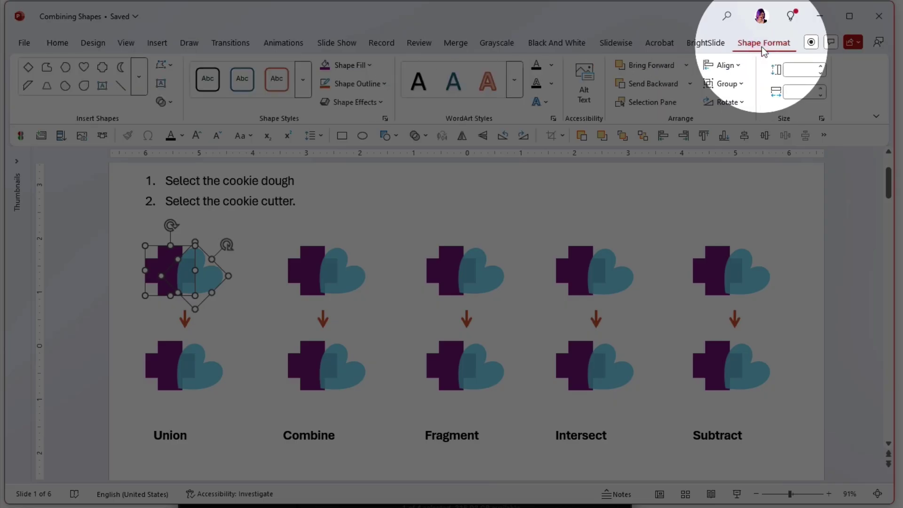
left_click(169, 103)
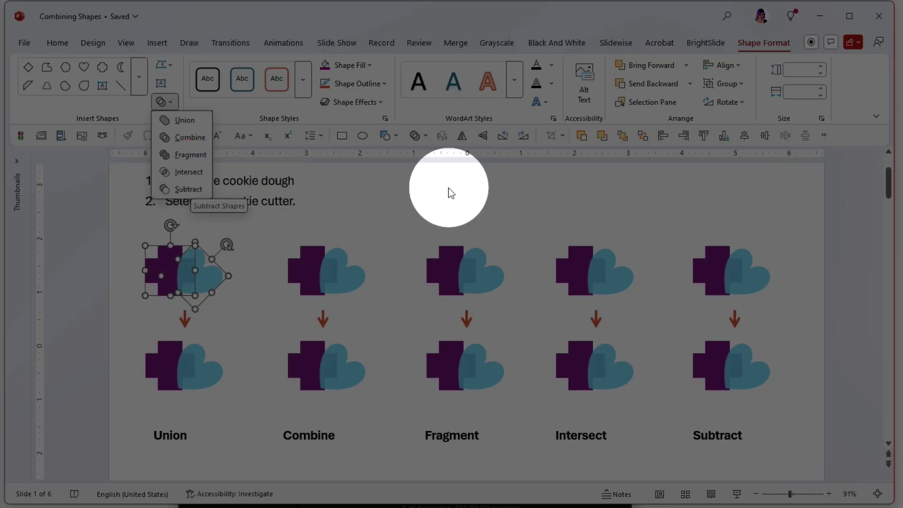
left_click(382, 189)
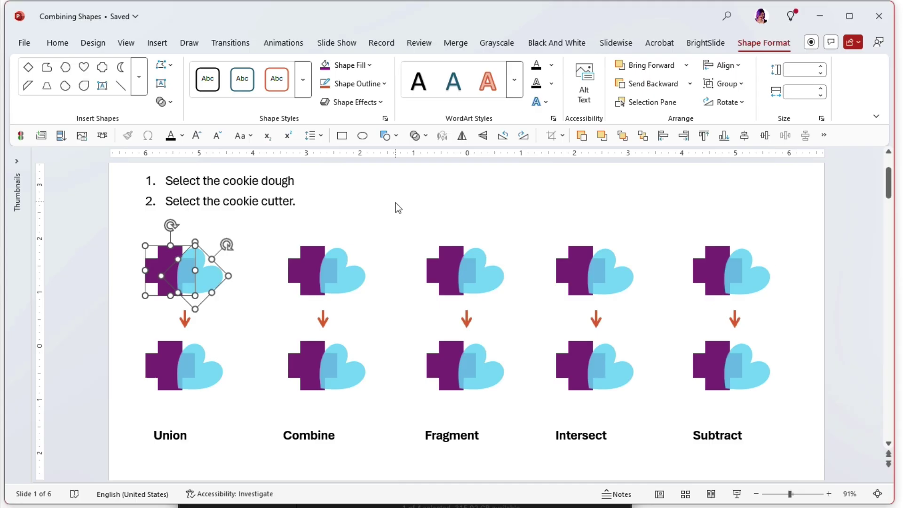
left_click(396, 202)
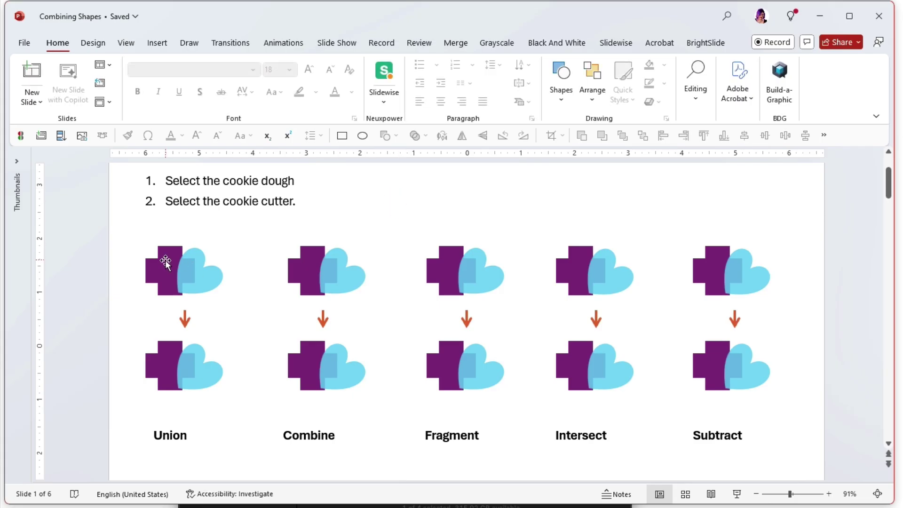
left_click(155, 272)
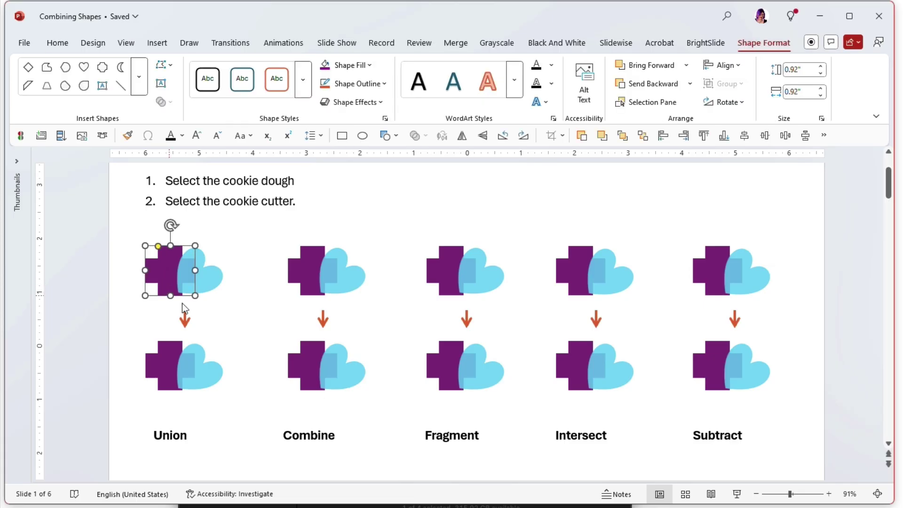
left_click(210, 283, "shift")
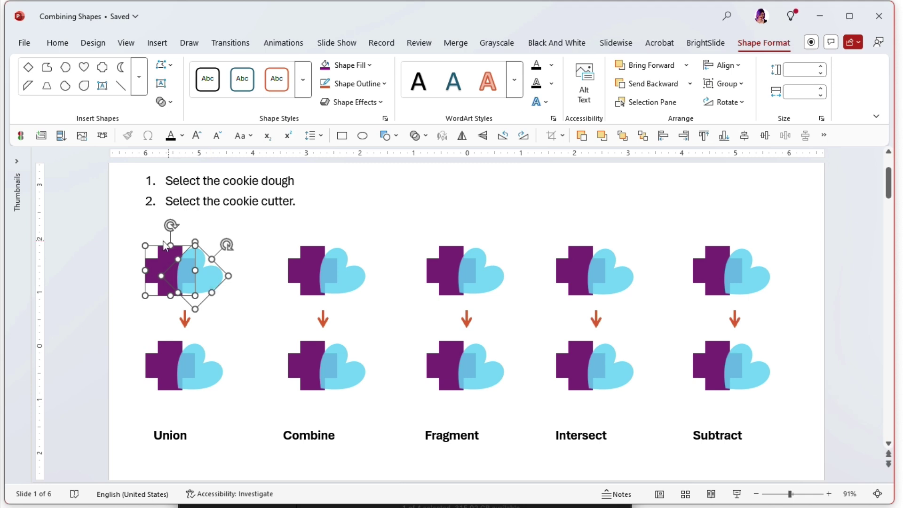
left_click(137, 232)
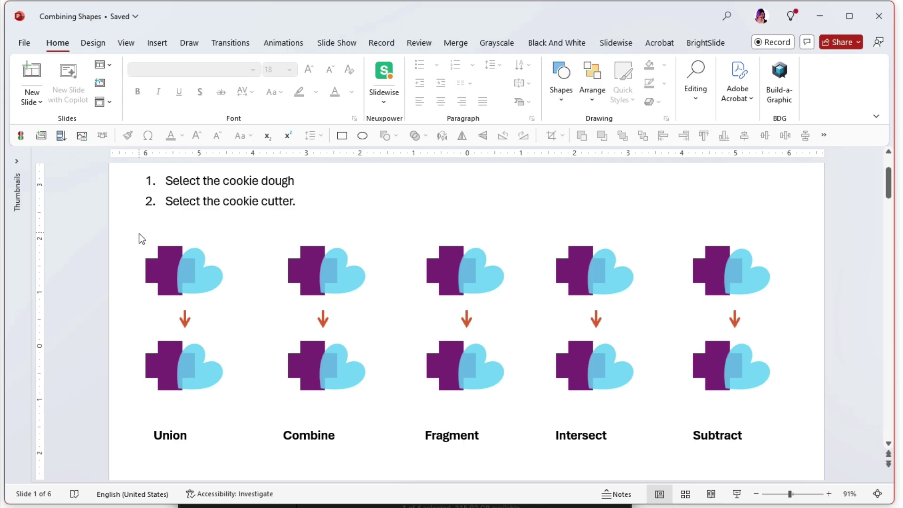
left_click(156, 267)
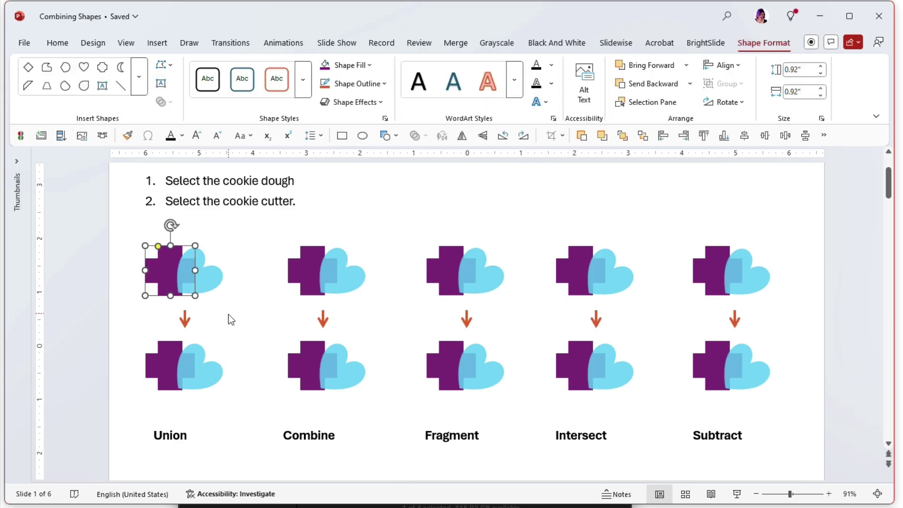
left_click(216, 284, "shift")
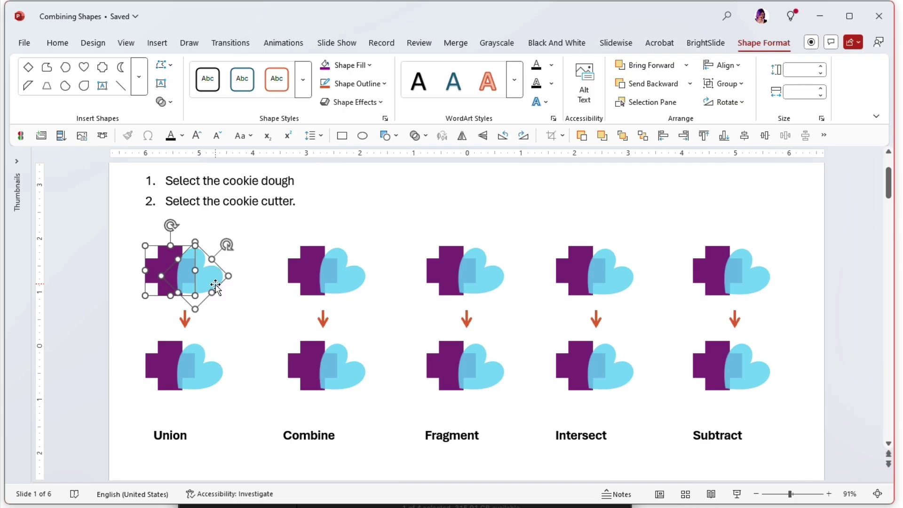
left_click(435, 208)
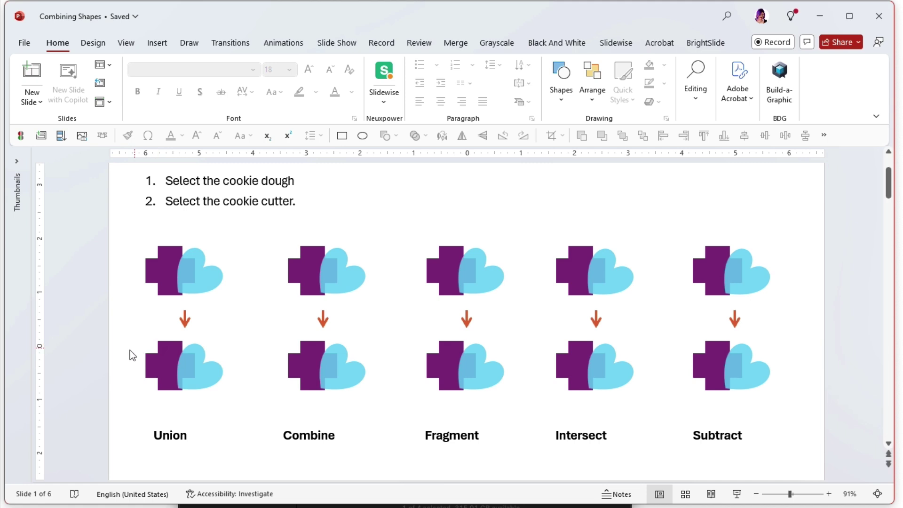
Zoom in on the slide so the Union, Combine and Fragment pairs fill the view.
scroll(122, 354, "down", 3)
scroll(117, 350, "up", 2)
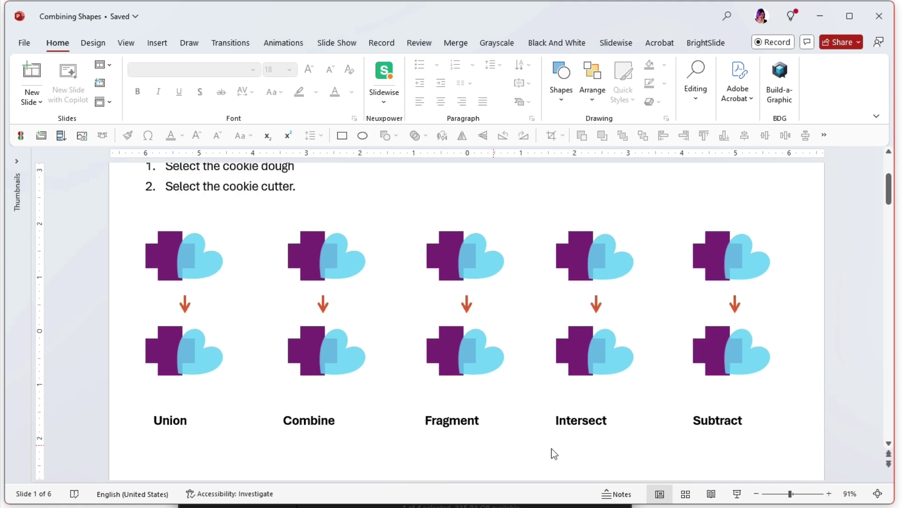
left_click(828, 494)
left_click(828, 494)
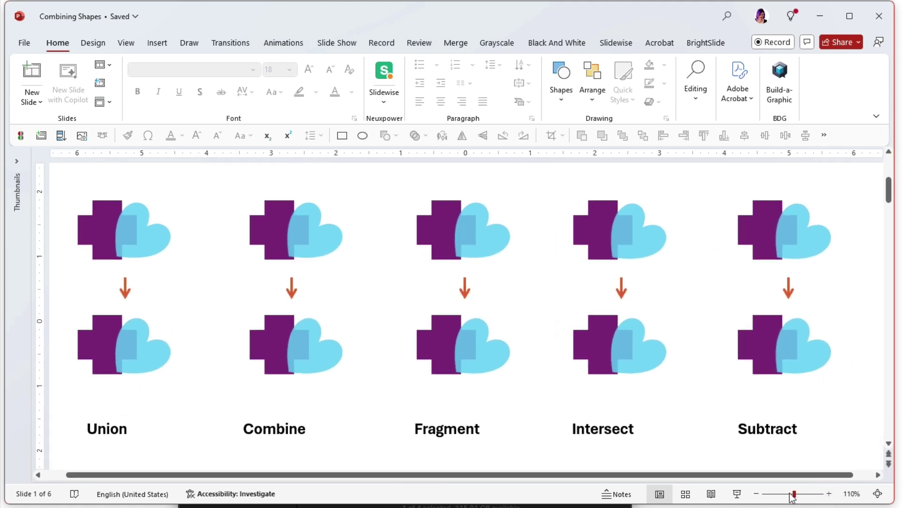
mouse_move(793, 495)
left_mouse_down()
mouse_move(786, 491)
mouse_move(799, 494)
left_mouse_up()
left_click_drag(720, 475, 563, 473)
scroll(182, 308, "down", 3)
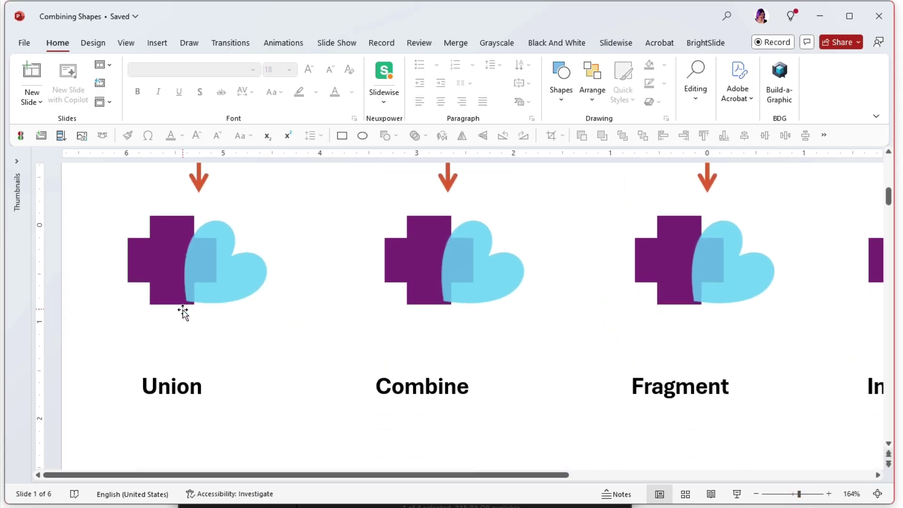
Merge the Union cross and heart with Union, move the result, then undo the move.
left_click(145, 258)
left_click(250, 272, "shift")
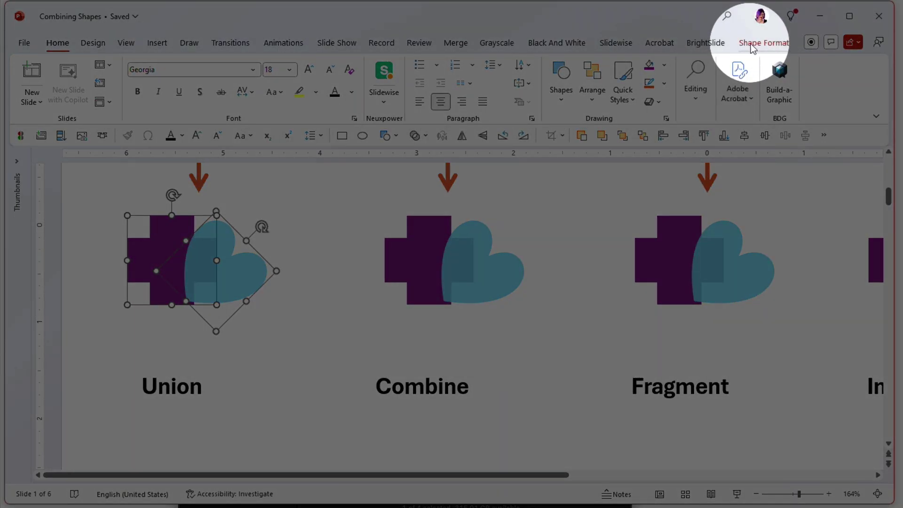
left_click(751, 44)
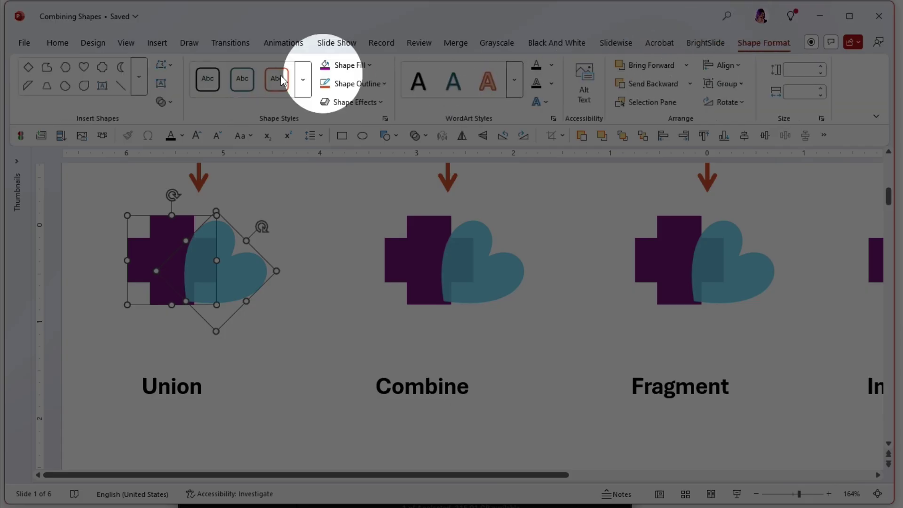
left_click(170, 104)
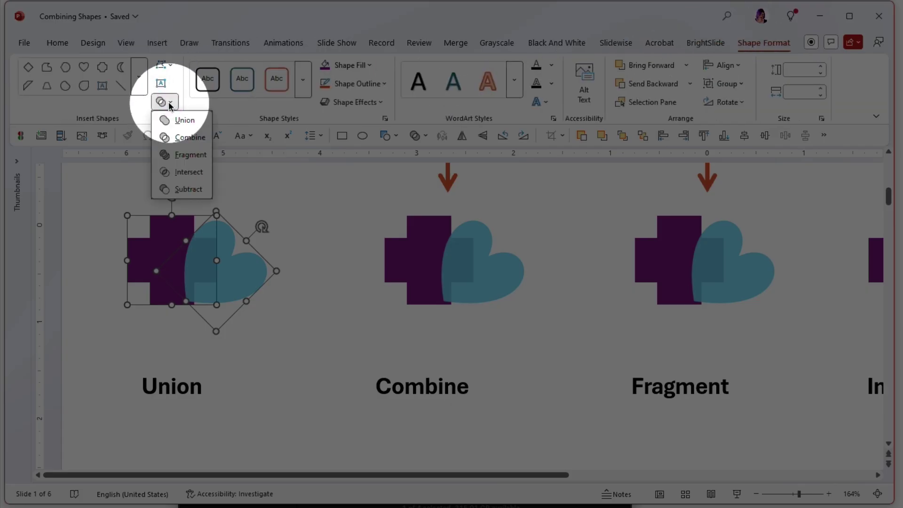
left_click(184, 120)
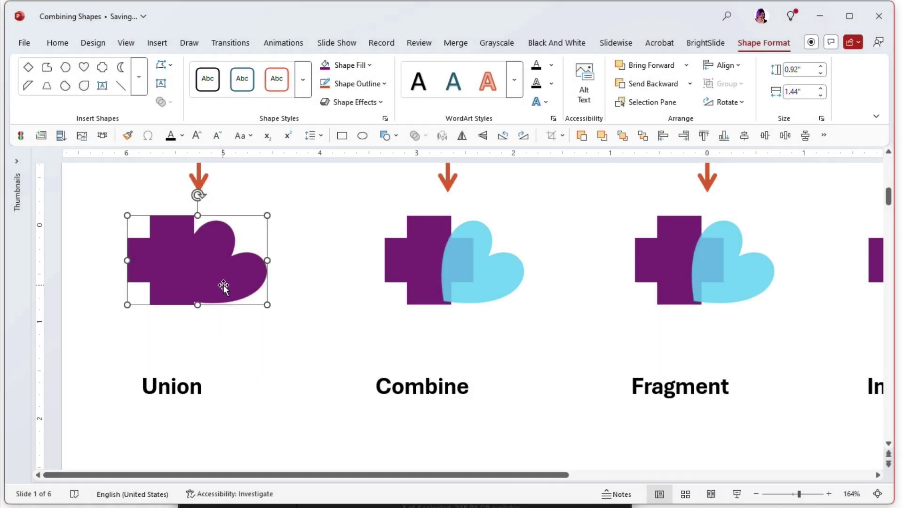
mouse_move(222, 284)
left_mouse_down()
mouse_move(246, 297)
mouse_move(228, 289)
left_mouse_up()
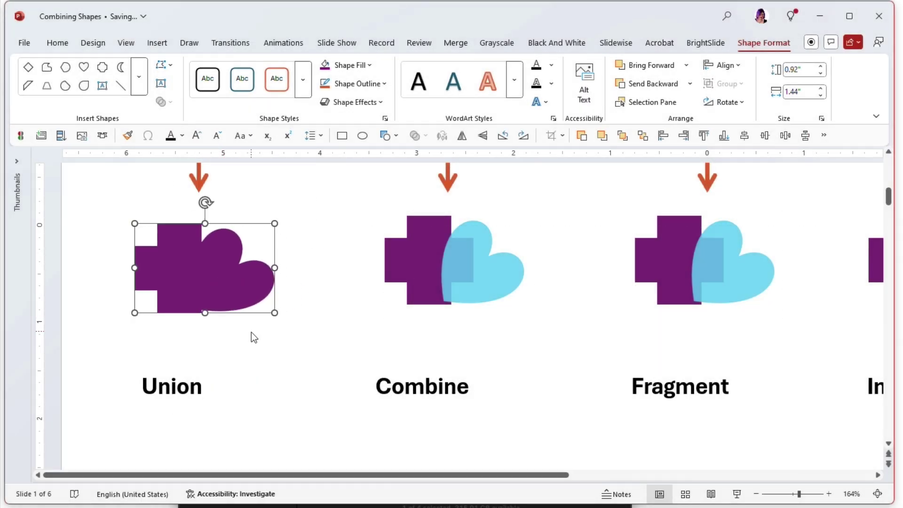
key("ctrl+z")
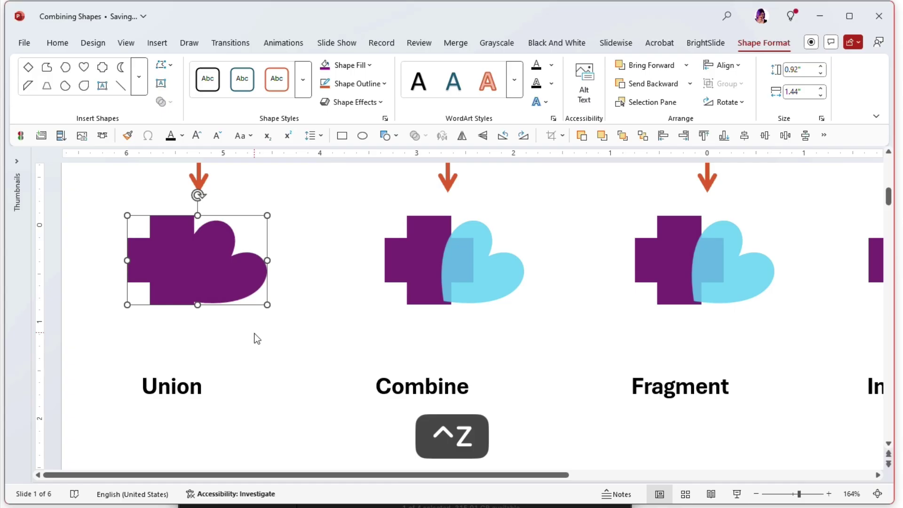
Redo the Union merge with the heart selected first, giving a light-blue shape under the arrow.
key("ctrl+z")
left_click(254, 337)
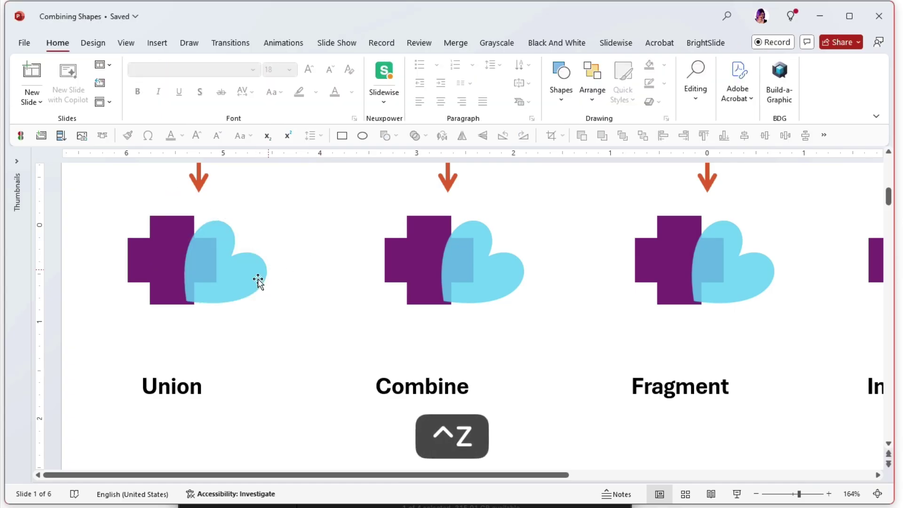
left_click(250, 279)
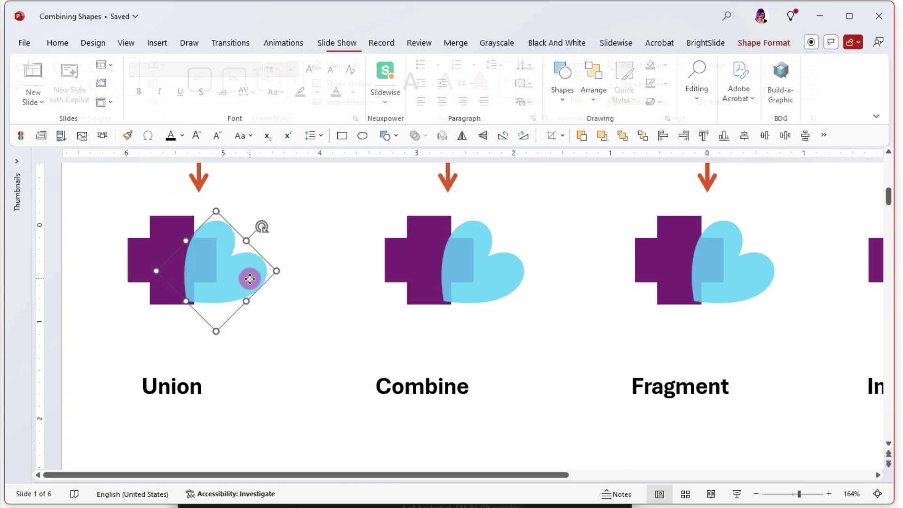
left_click(147, 257, "shift")
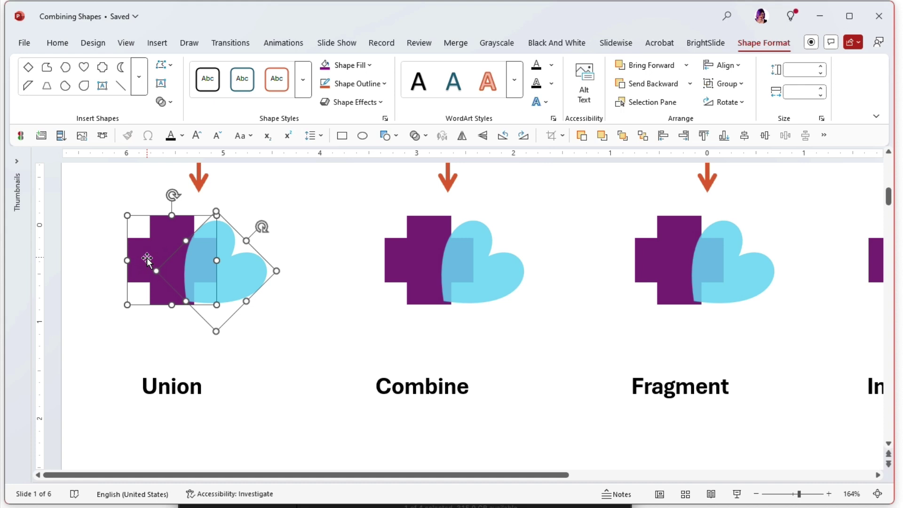
left_click(166, 102)
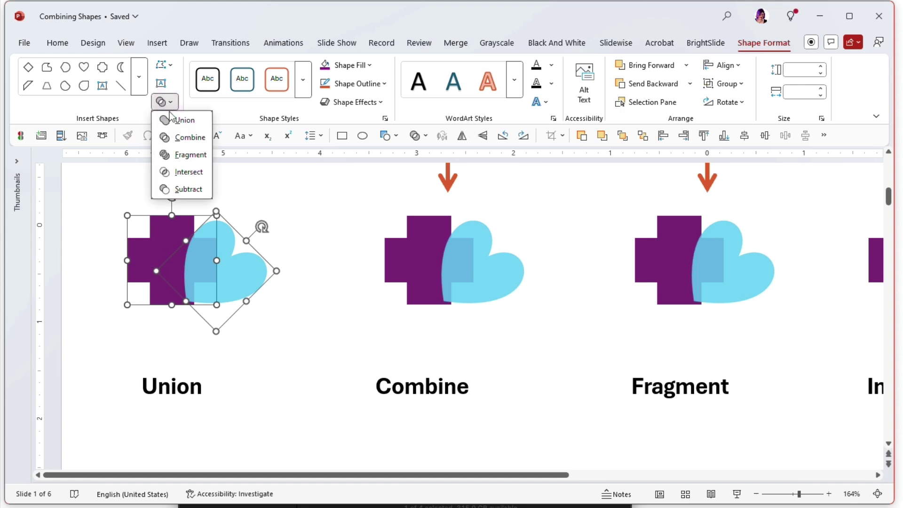
left_click(182, 121)
mouse_move(240, 294)
left_mouse_down()
mouse_move(232, 222)
mouse_move(230, 296)
left_mouse_up()
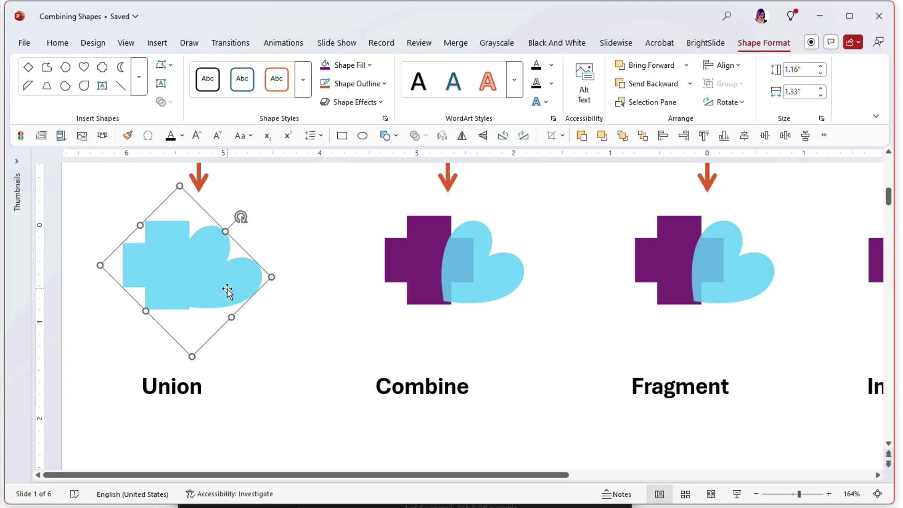
mouse_move(224, 268)
left_mouse_down()
mouse_move(218, 280)
mouse_move(216, 271)
left_mouse_up()
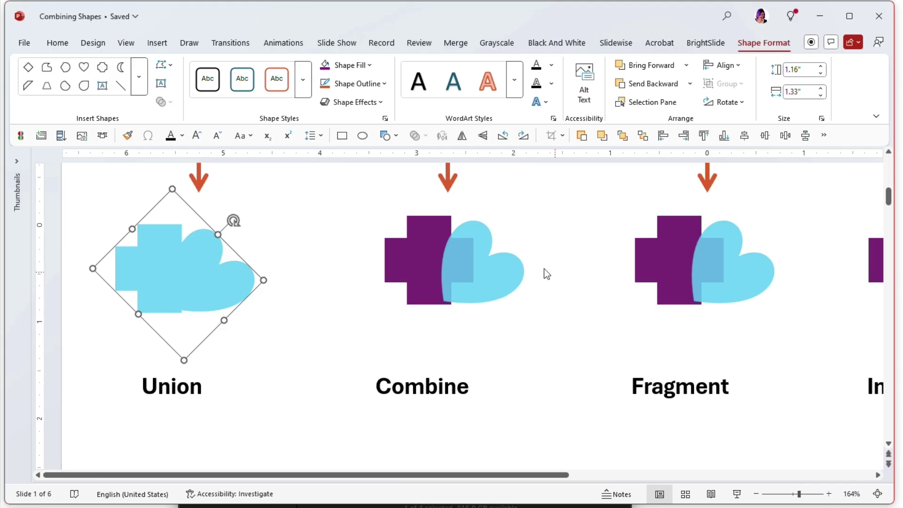
Merge the Combine pair's cross and heart with Combine, cutting out the overlap, and nudge it left.
left_click(405, 282)
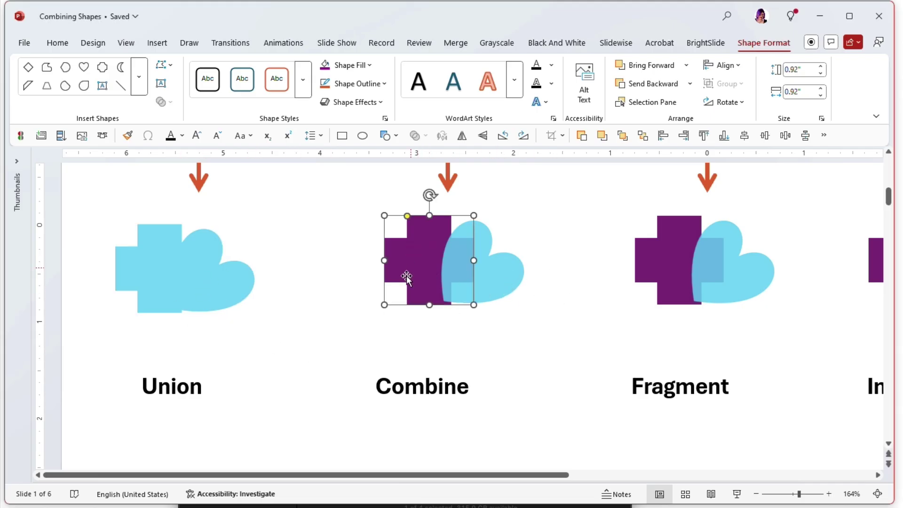
left_click(506, 277, "shift")
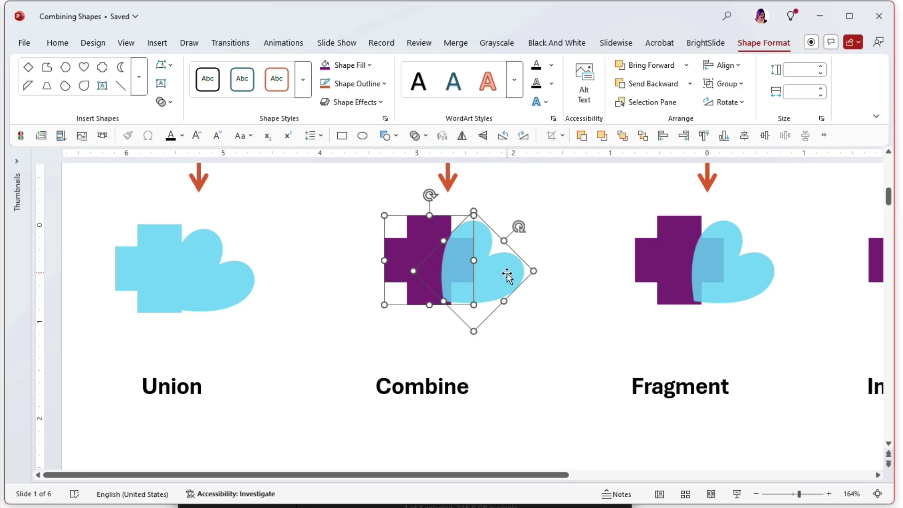
left_click(169, 101)
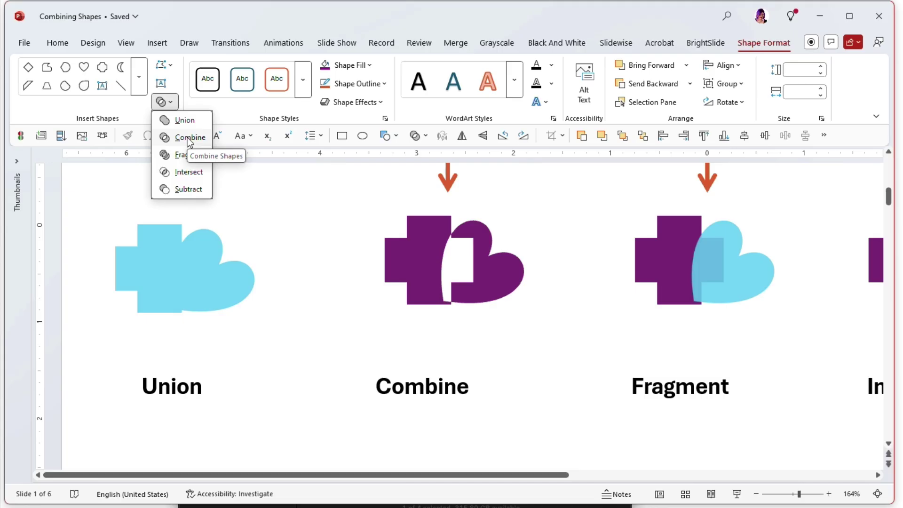
left_click(190, 137)
left_click_drag(495, 273, 510, 284)
left_click(540, 329)
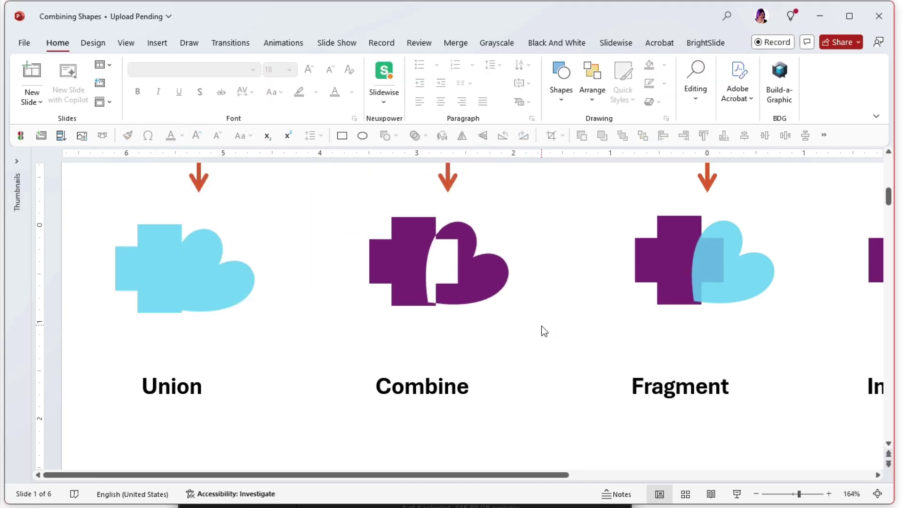
Break the Fragment pair's cross and heart into separate pieces with Fragment.
left_click_drag(559, 475, 698, 475)
left_click(429, 278)
left_click(546, 287)
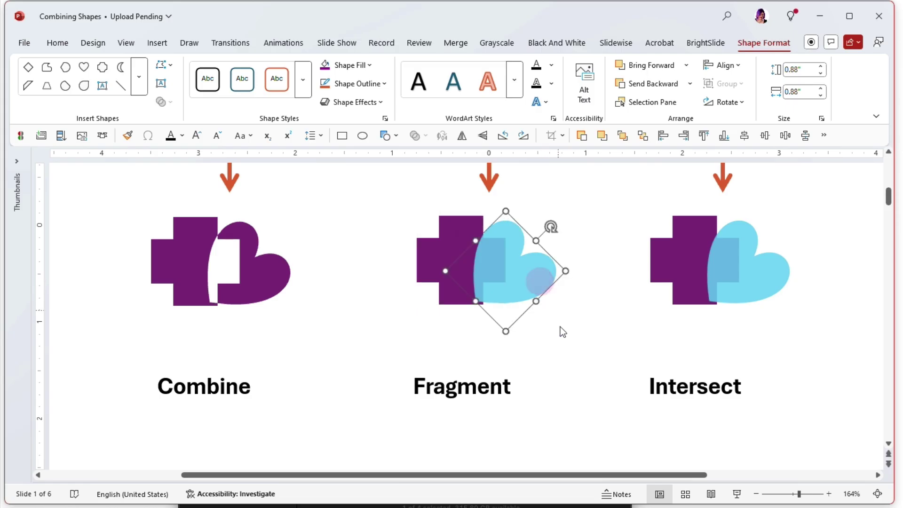
left_click(429, 251, "shift")
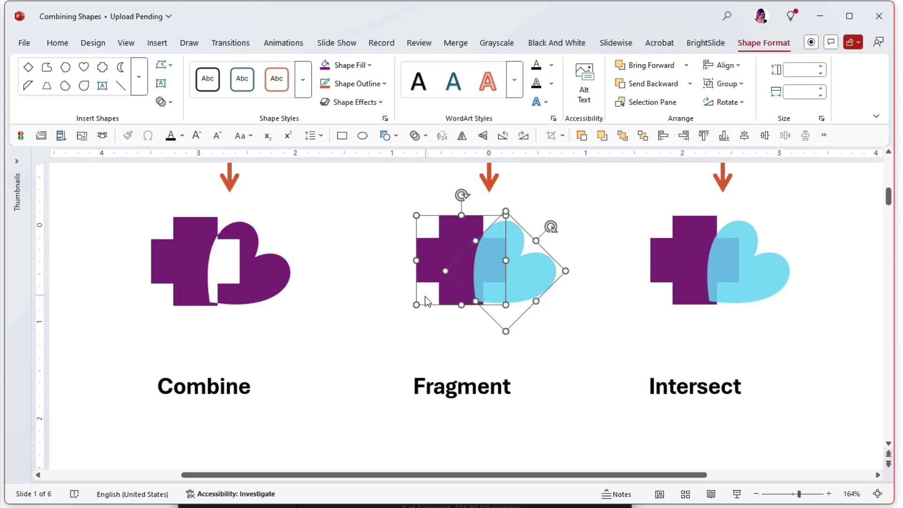
left_click(171, 103)
left_click(191, 151)
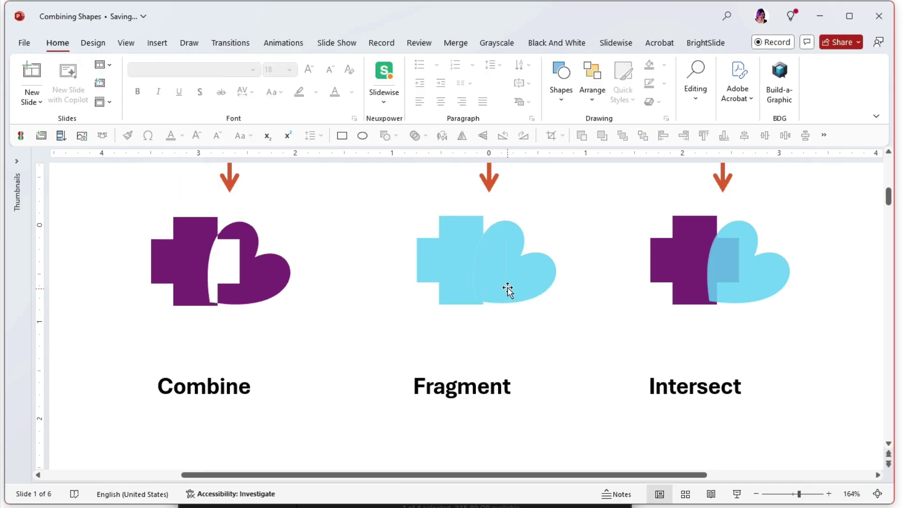
Spread the fragments apart, with the overlap piece between the cross and heart.
left_click_drag(430, 253, 365, 250)
left_click_drag(426, 272, 571, 286)
left_click_drag(486, 256, 469, 252)
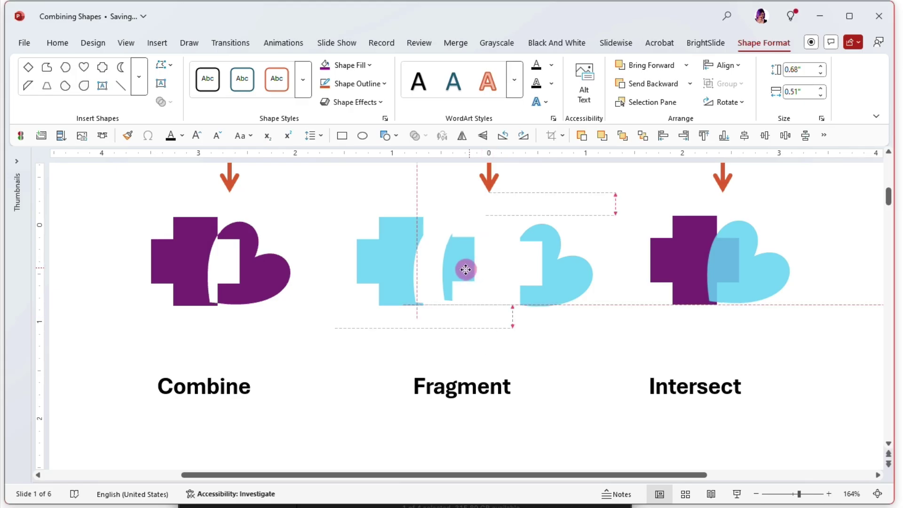
left_click_drag(465, 269, 464, 268)
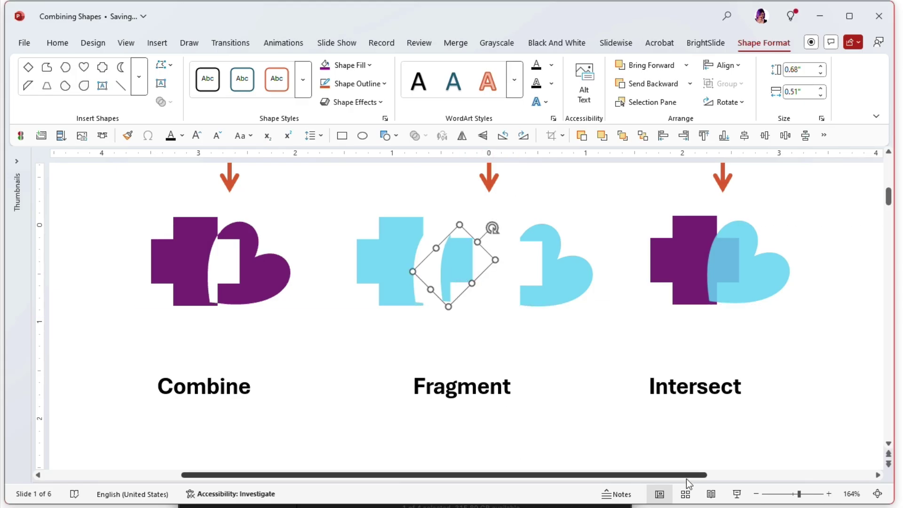
left_click_drag(688, 475, 806, 475)
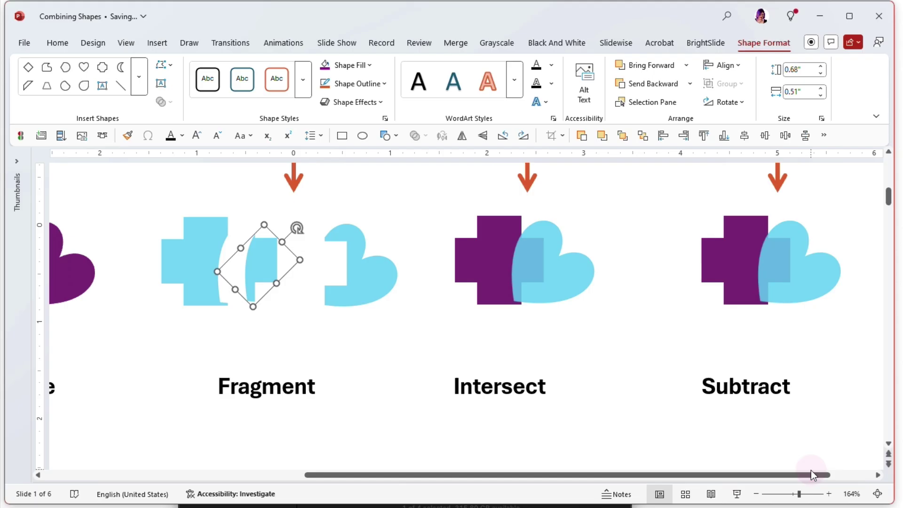
Merge the Intersect pair with Intersect, keeping only the purple overlap.
left_click(536, 273)
left_click(478, 258)
left_click(580, 285, "shift")
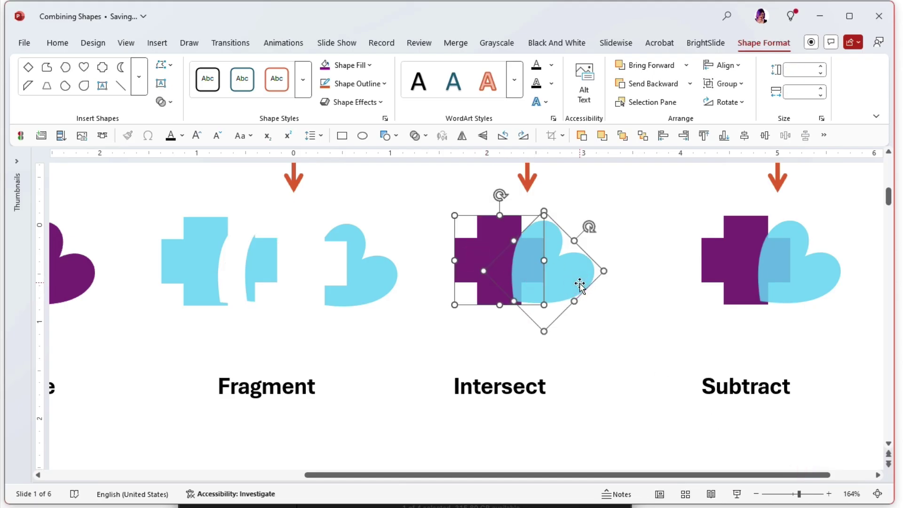
left_click(165, 102)
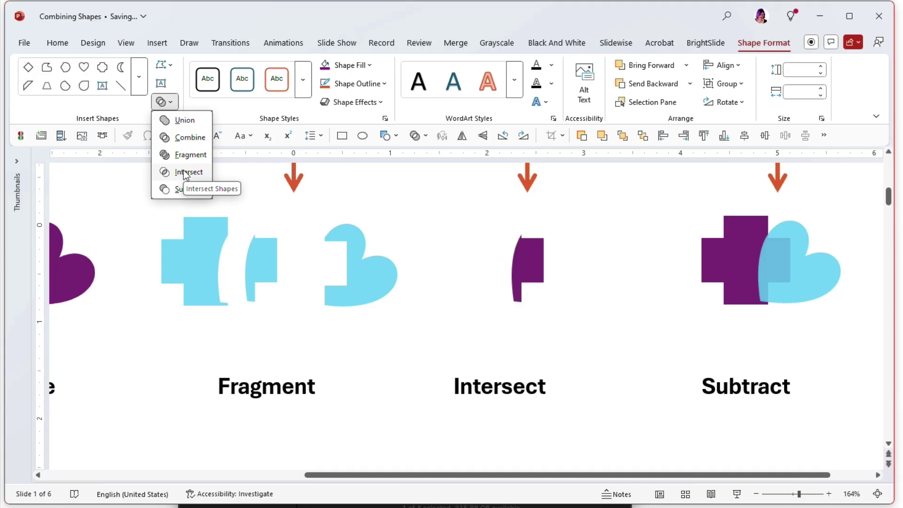
left_click(184, 173)
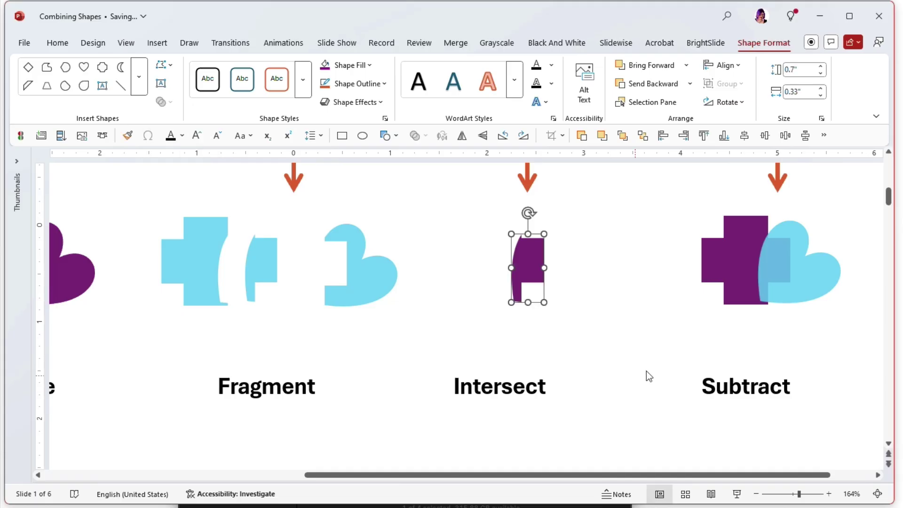
Merge the Subtract pair with Subtract, cutting the heart out of the cross.
left_click(712, 264)
left_click(815, 279, "shift")
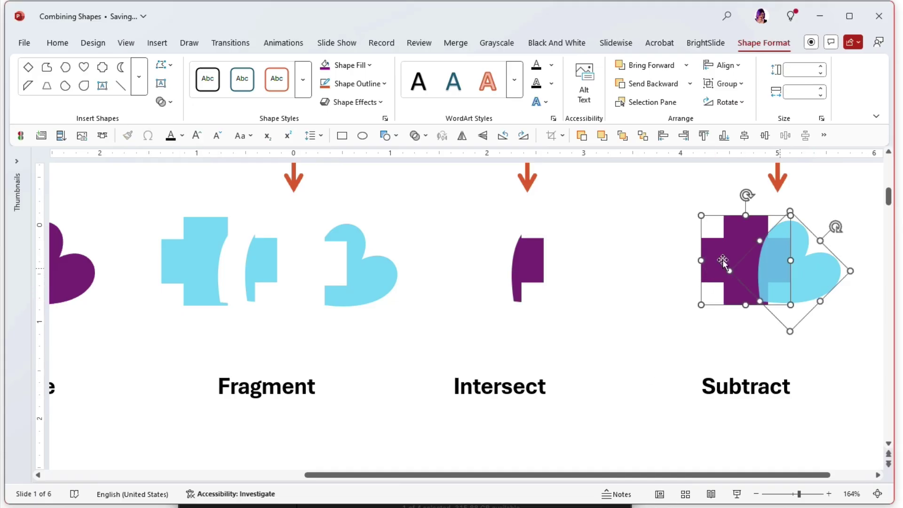
left_click(170, 103)
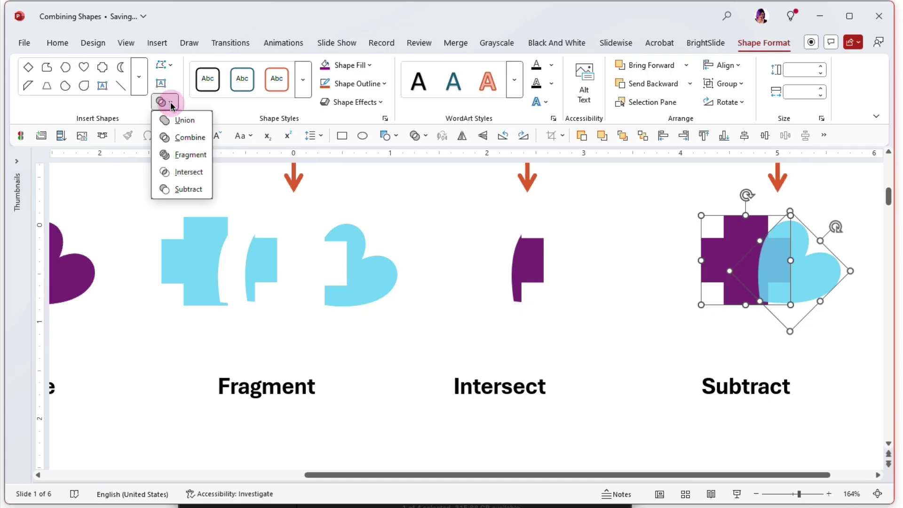
left_click(183, 190)
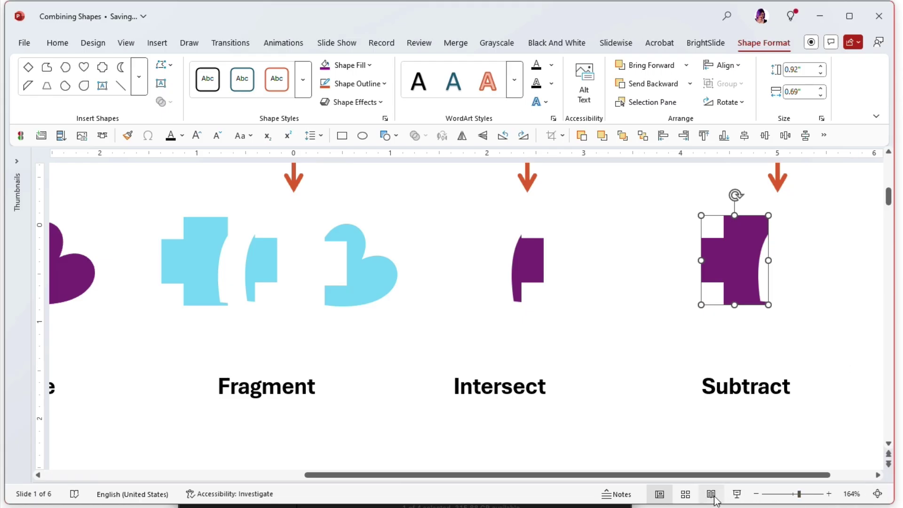
Fit the whole slide to the window to show all five pairs and their merged results.
left_click(878, 494)
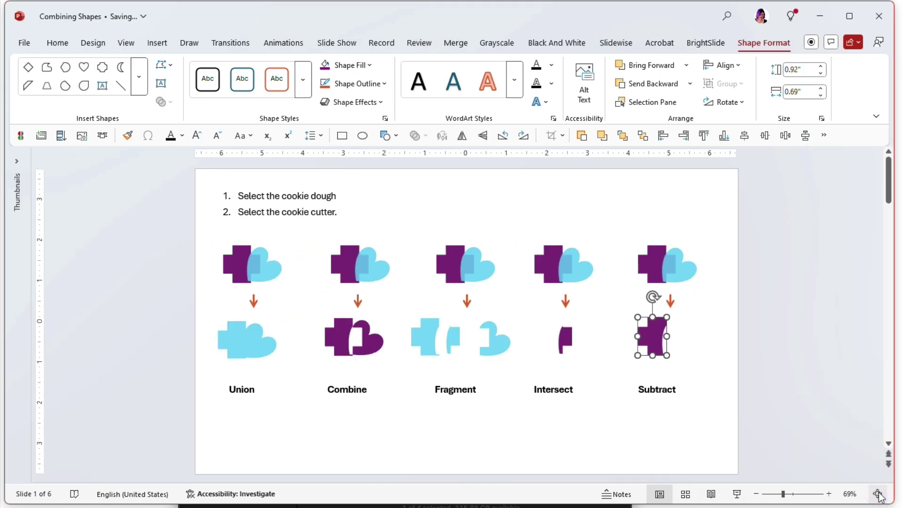